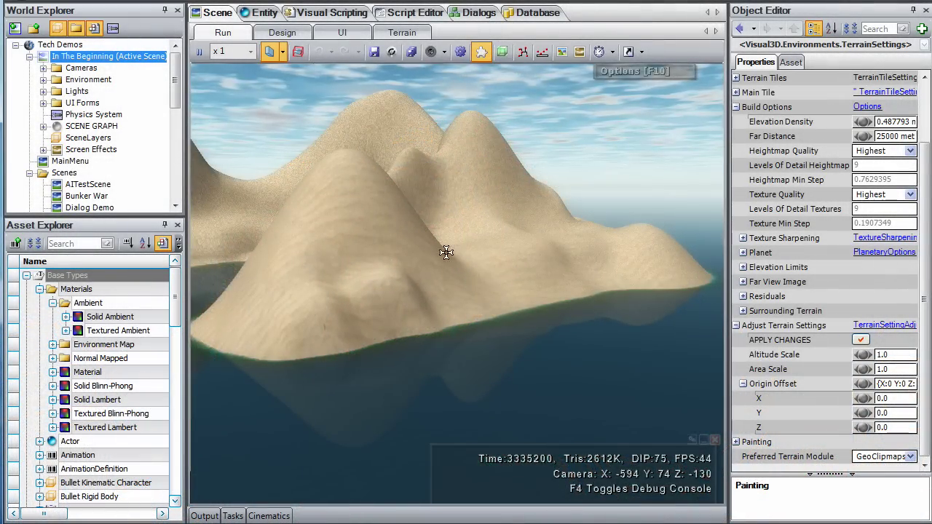
Switch to terrain editing and flatten a broad plateau at the foot of the coastal mountain with the 30 m radius brush.
left_click(402, 33)
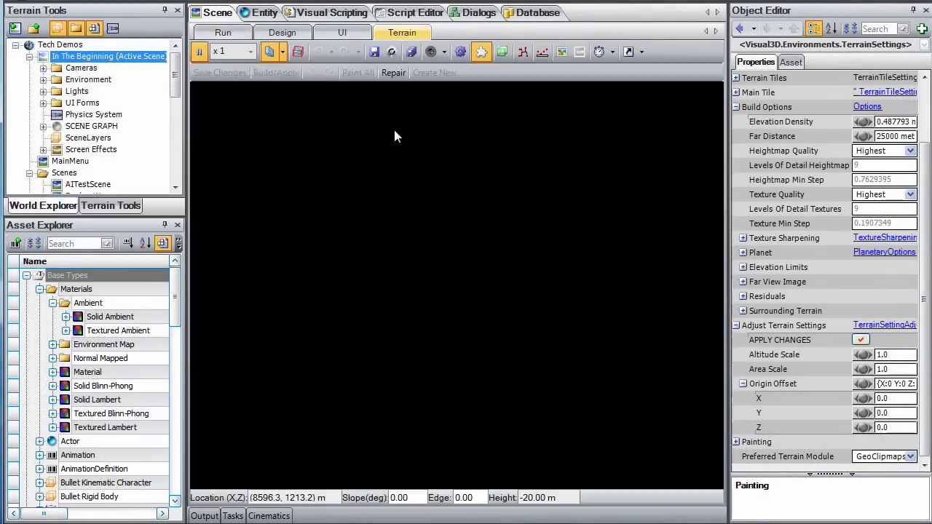
left_click(533, 292)
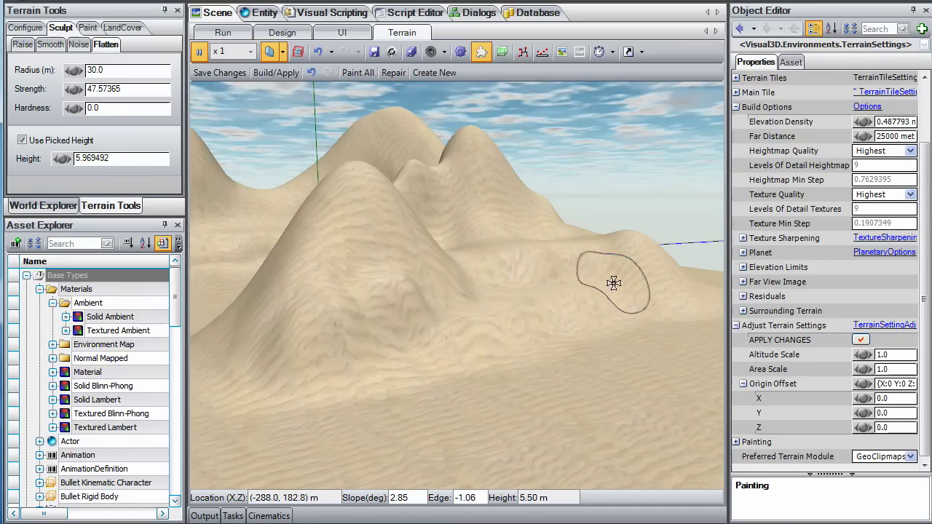
mouse_move(470, 316)
left_mouse_down()
mouse_move(466, 337)
mouse_move(610, 301)
left_mouse_up()
mouse_move(609, 301)
right_mouse_down()
mouse_move(451, 286)
mouse_move(444, 331)
mouse_move(457, 280)
right_mouse_up()
right_click_drag(527, 290, 447, 276)
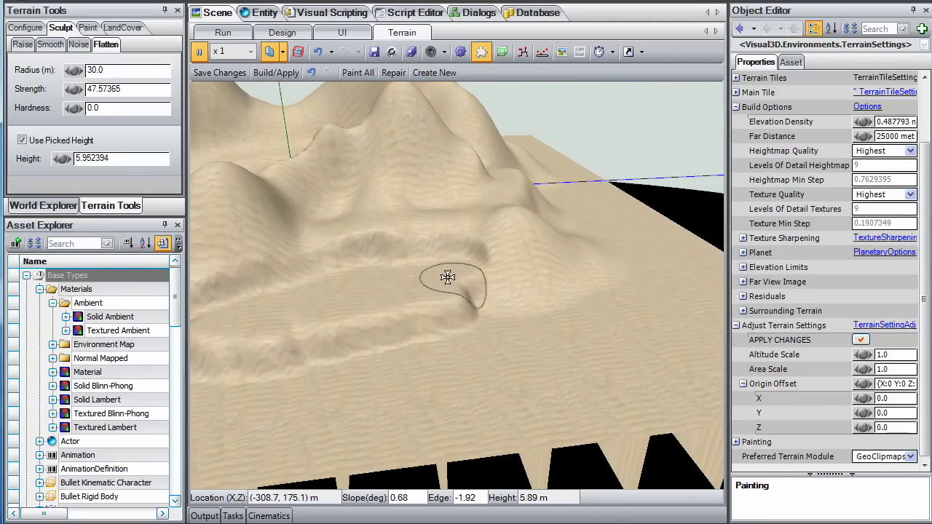
mouse_move(472, 295)
left_mouse_down()
mouse_move(325, 337)
mouse_move(325, 350)
left_mouse_up()
right_click_drag(325, 349, 459, 285)
left_click_drag(407, 305, 418, 240)
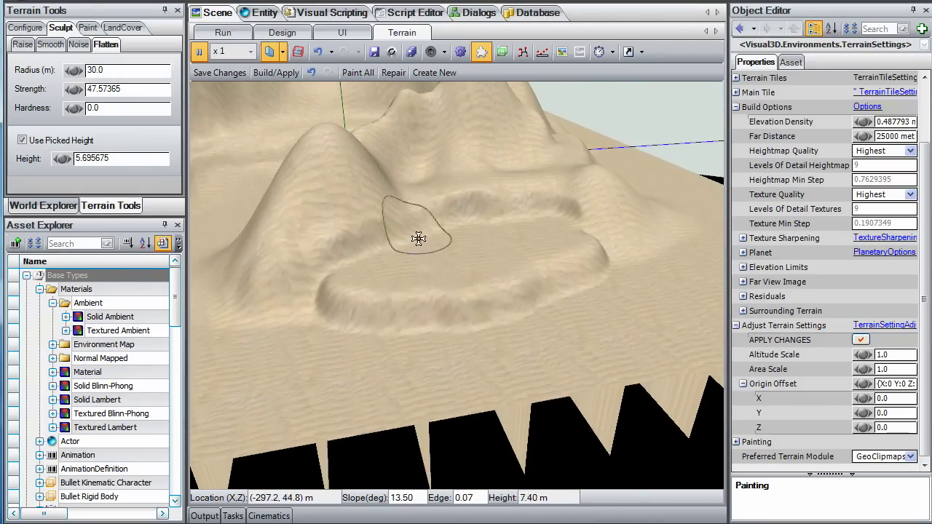
right_click_drag(418, 240, 483, 270)
left_click_drag(484, 269, 492, 268)
mouse_move(539, 260)
right_mouse_down()
mouse_move(454, 291)
mouse_move(452, 281)
mouse_move(444, 295)
right_mouse_up()
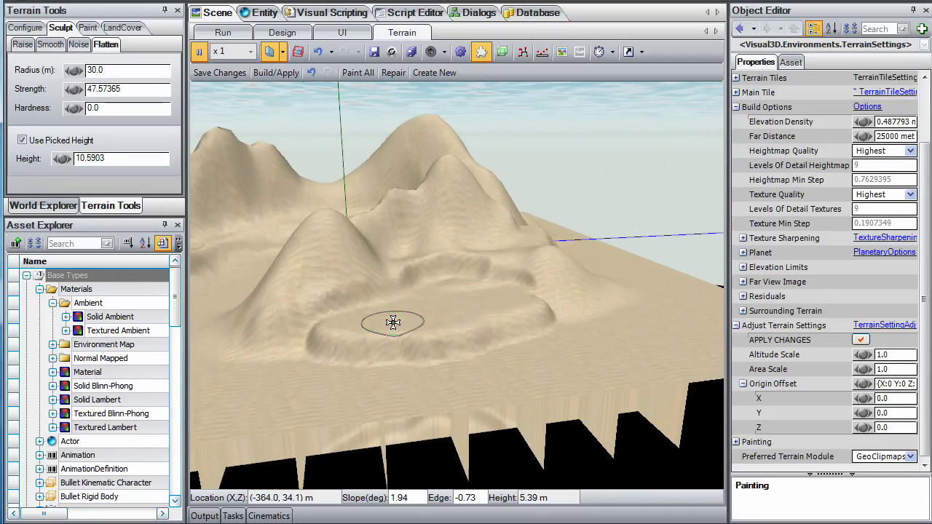
Raise a ridge along the outer rim of the flattened plateau with the 30 m radius brush.
mouse_move(393, 322)
right_mouse_down()
mouse_move(454, 285)
mouse_move(421, 211)
mouse_move(291, 211)
right_mouse_up()
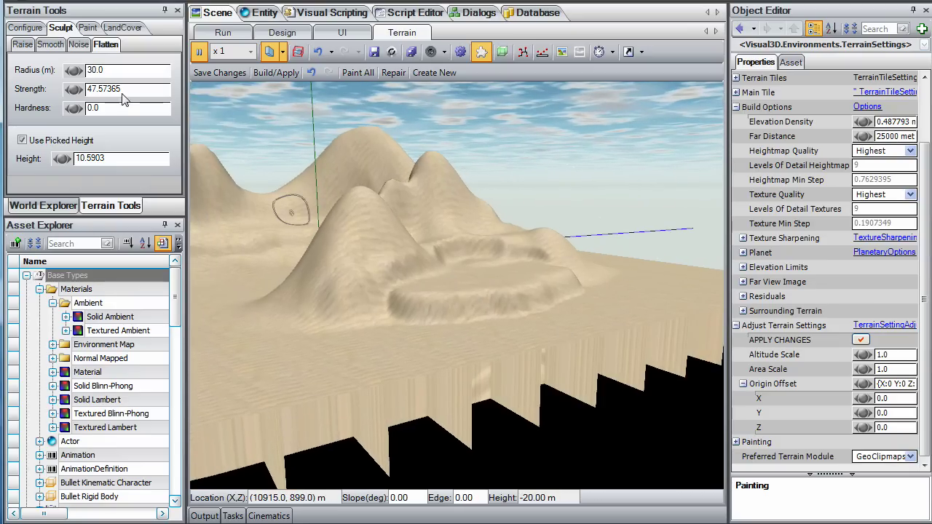
left_click(22, 44)
right_click_drag(386, 291, 456, 286)
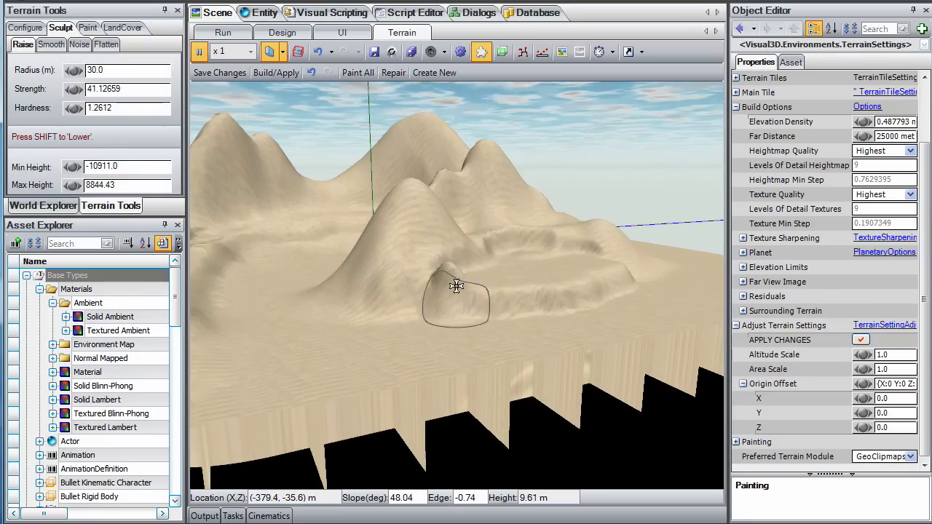
right_click_drag(532, 292, 462, 281)
right_click_drag(558, 260, 485, 284)
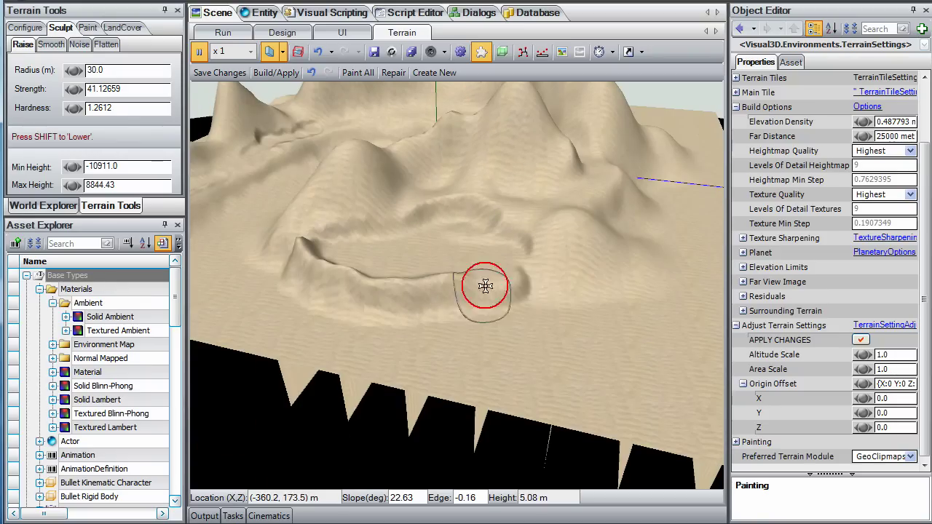
right_click_drag(473, 242, 458, 281)
mouse_move(455, 249)
right_mouse_down()
mouse_move(447, 291)
mouse_move(487, 291)
mouse_move(437, 313)
right_mouse_up()
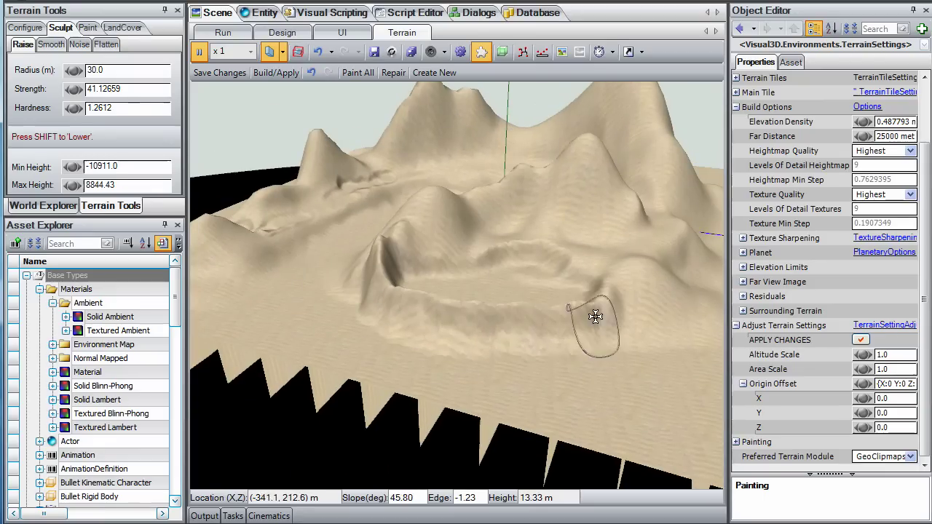
right_click_drag(597, 316, 518, 290)
Choose the procedural brush for terrain painting and assign it the Lost Isle 3 - Procedural Paint 1 definition.
left_click(87, 29)
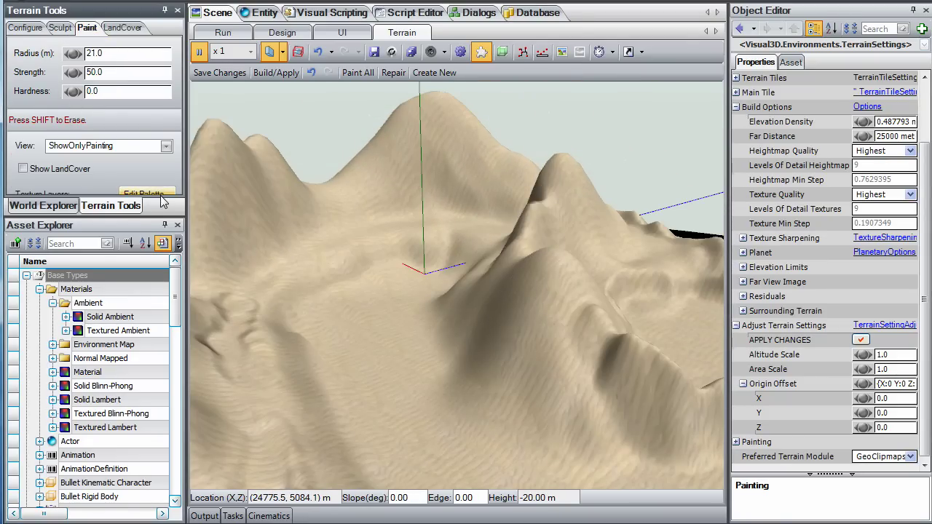
left_click_drag(162, 323, 162, 323)
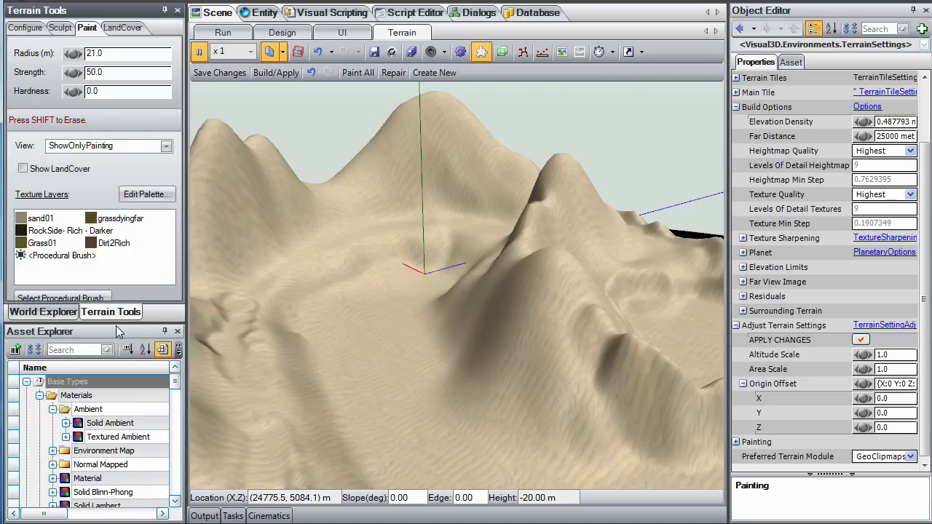
double_click(42, 256)
left_click(323, 183)
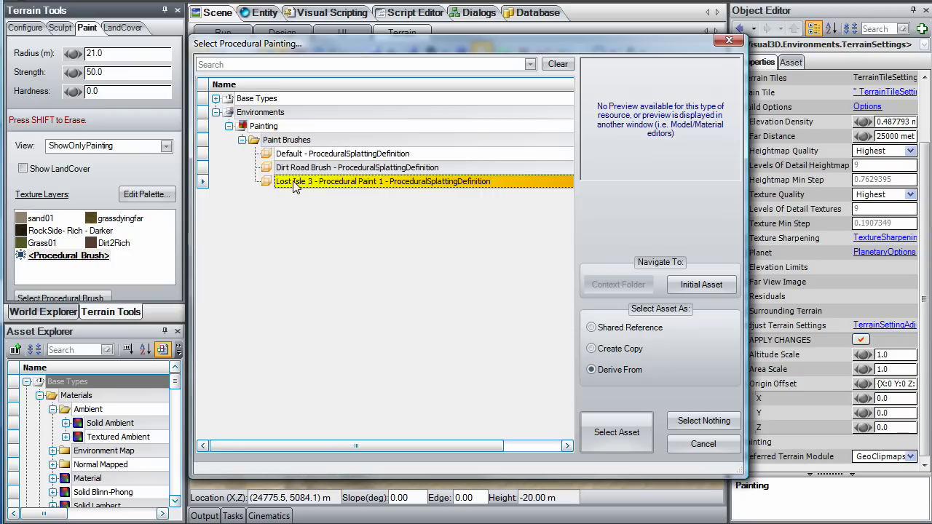
double_click(296, 182)
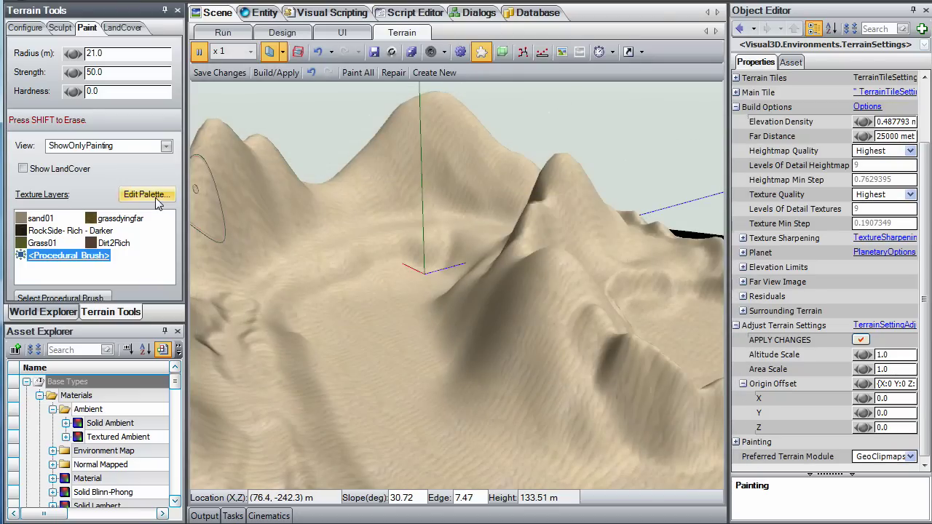
Load the Lost Isle Dying palette into the terrain's texture layers and accept it.
left_click(149, 197)
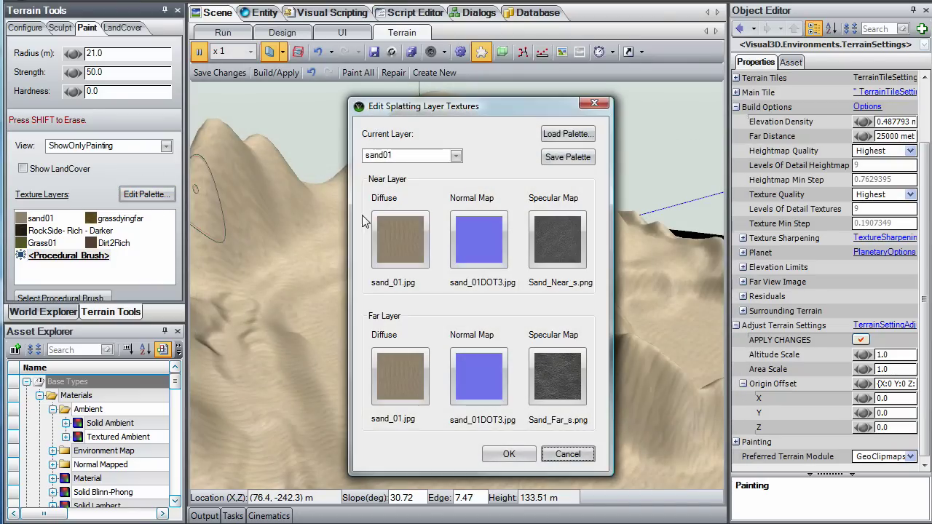
left_click(570, 134)
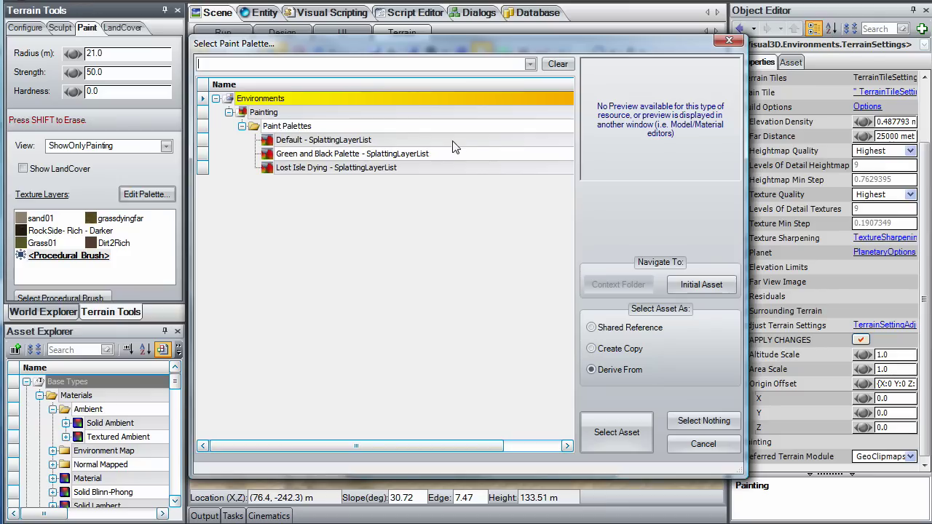
left_click(290, 169)
double_click(269, 166)
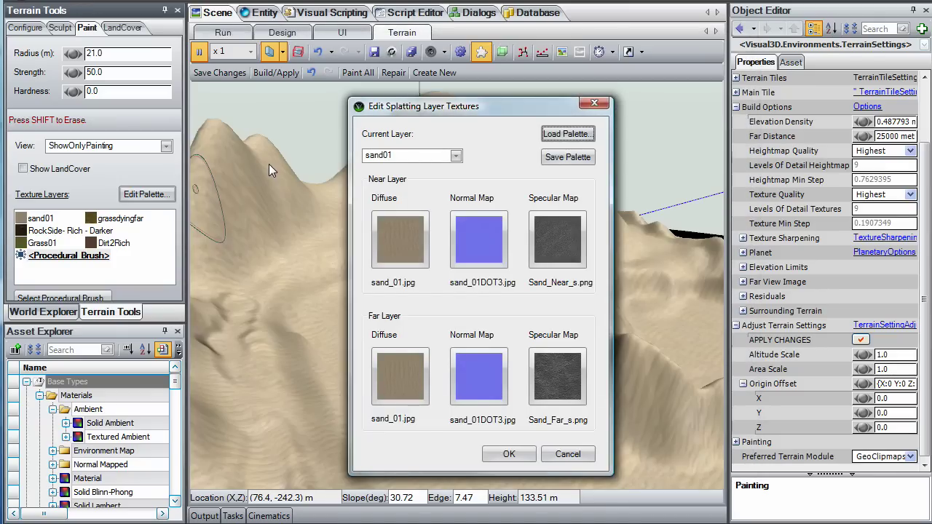
left_click(508, 455)
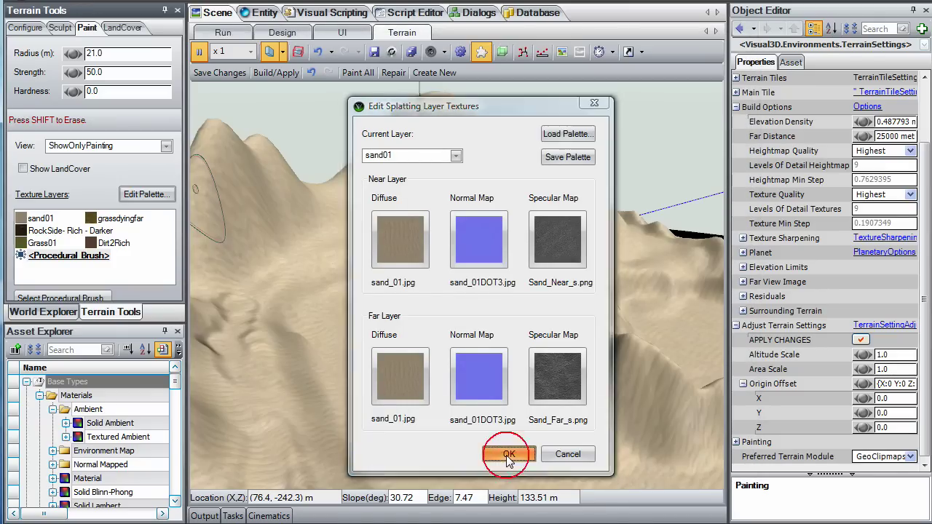
Paint the entire terrain with the selected procedural brush.
mouse_move(459, 301)
middle_mouse_down()
mouse_move(458, 258)
mouse_move(457, 286)
middle_mouse_up()
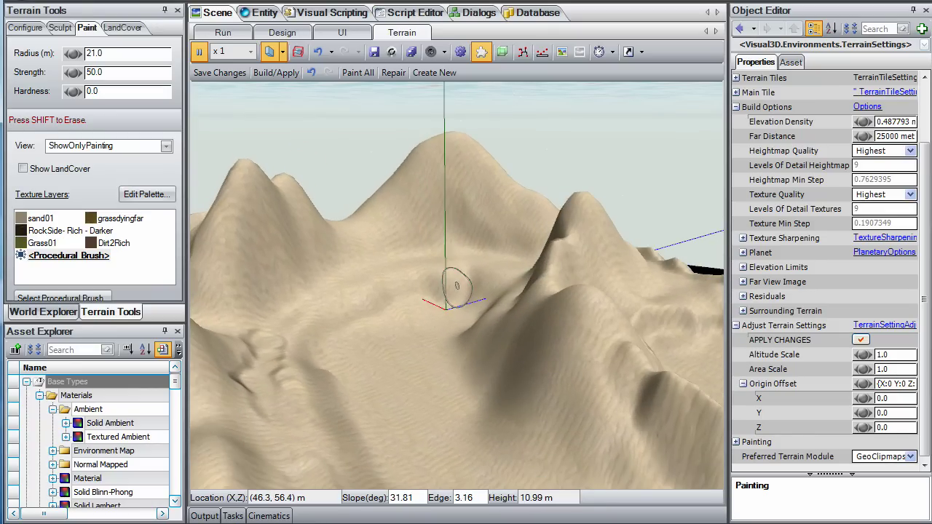
middle_click_drag(418, 319, 456, 285)
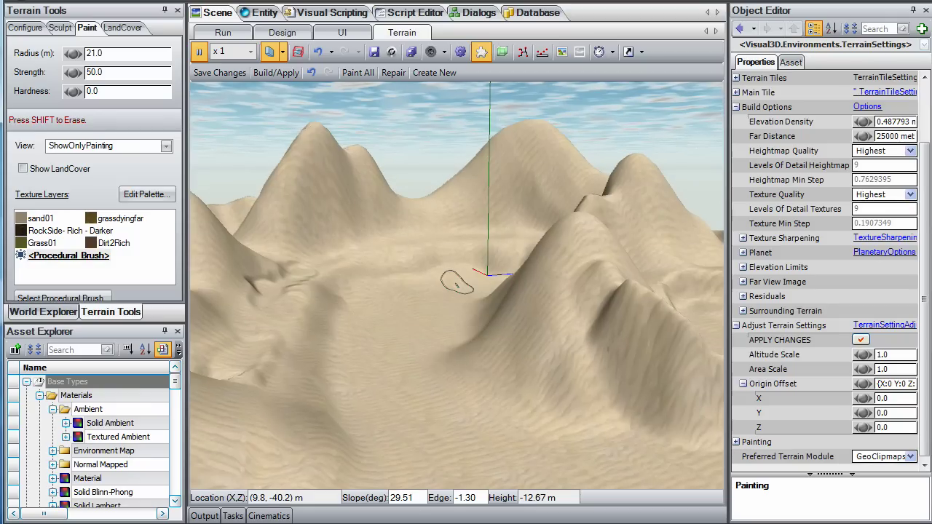
left_click(358, 73)
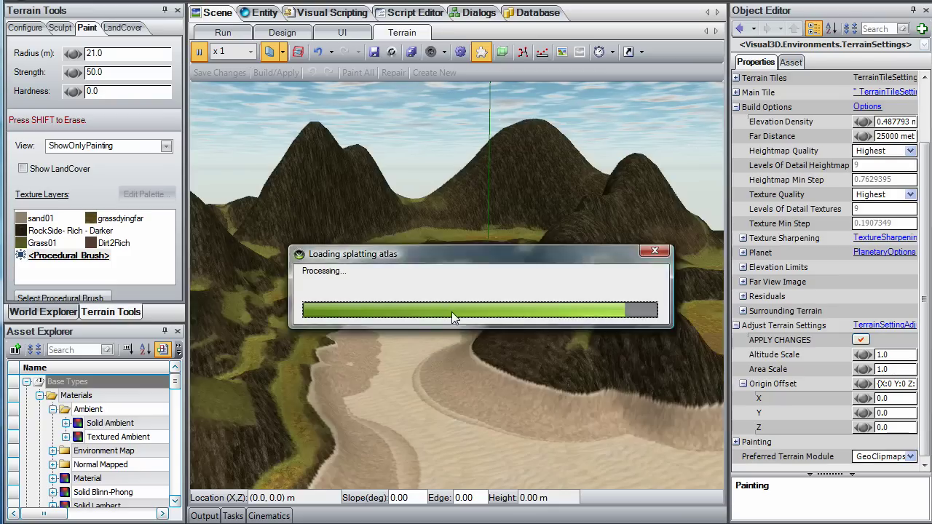
right_click_drag(451, 312, 451, 311)
scroll(516, 326, "down", 3)
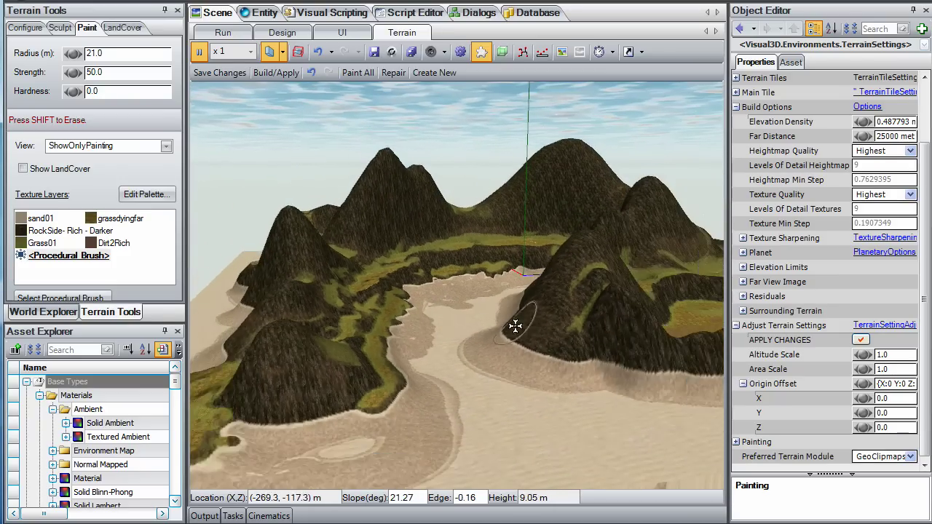
Set the Raise brush strength to 62.4728 over the rocky ridge beside the valley.
scroll(515, 326, "down", 1)
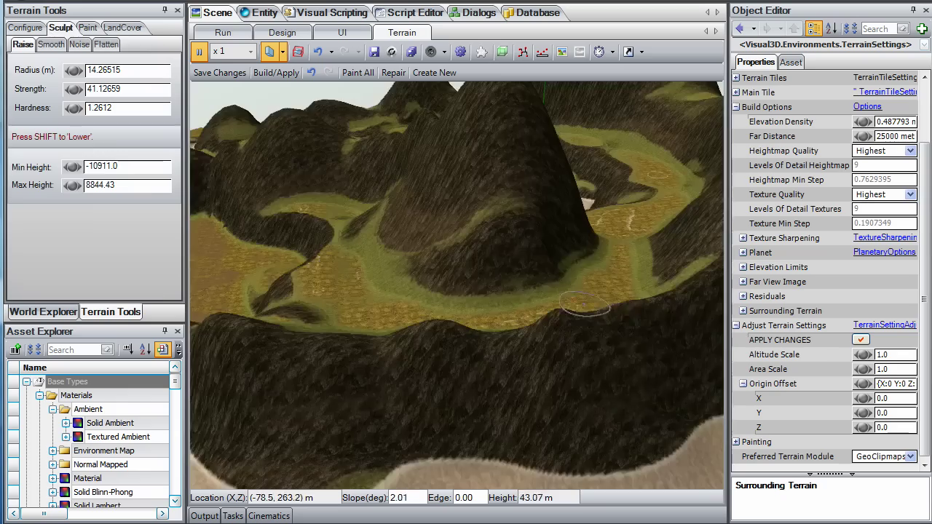
scroll(400, 279, "down", 4)
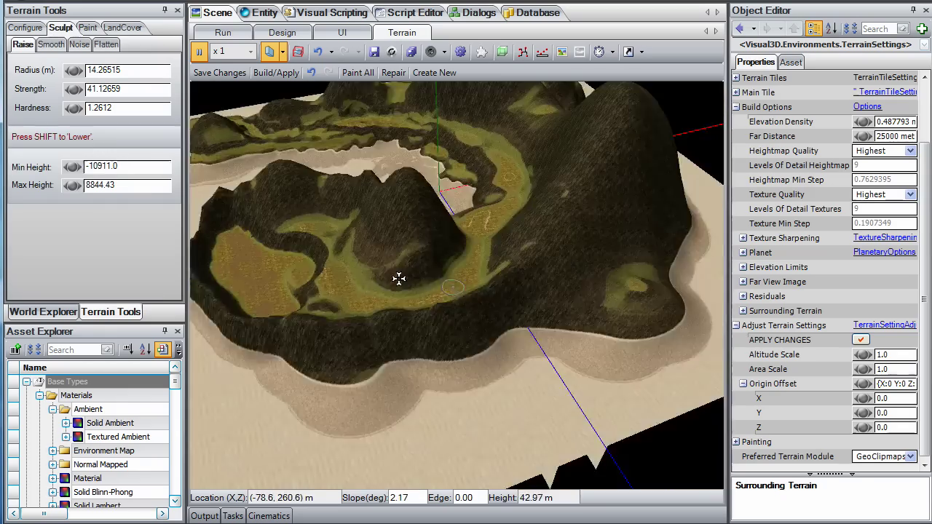
mouse_move(399, 279)
right_mouse_down()
mouse_move(458, 284)
mouse_move(413, 293)
mouse_move(501, 276)
mouse_move(353, 251)
right_mouse_up()
scroll(455, 287, "up", 4)
scroll(500, 276, "down", 4)
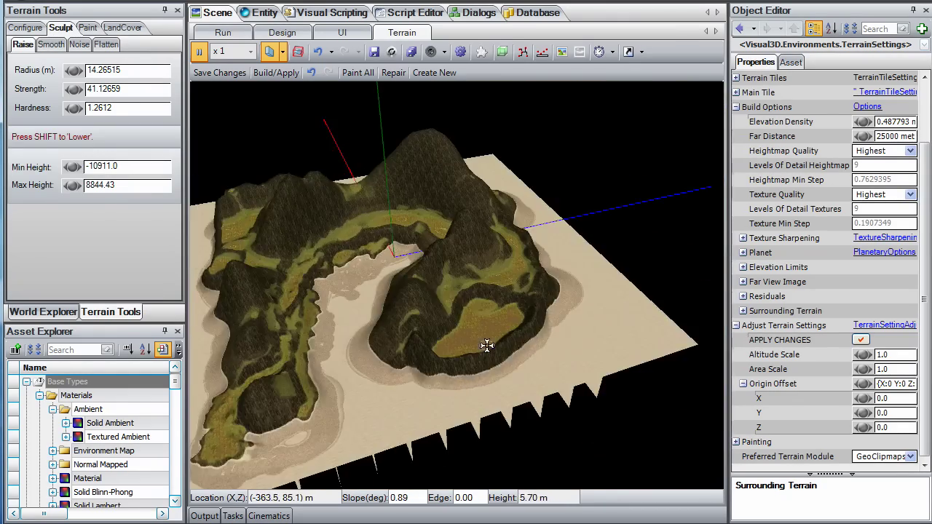
scroll(488, 345, "up", 4)
mouse_move(458, 312)
right_mouse_down()
mouse_move(455, 286)
mouse_move(437, 291)
mouse_move(536, 312)
mouse_move(491, 281)
mouse_move(469, 287)
mouse_move(465, 217)
right_mouse_up()
scroll(454, 286, "up", 4)
scroll(490, 282, "up", 3, "ctrl")
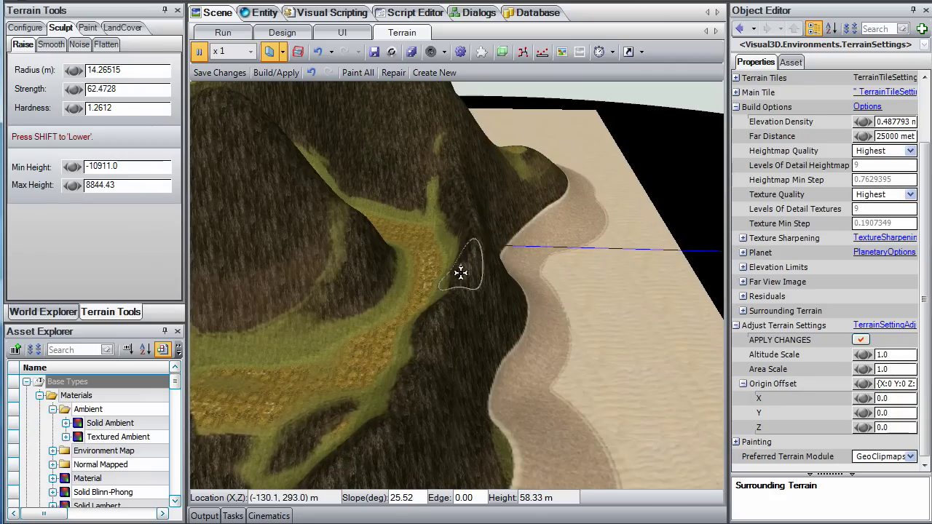
Try raising jagged peaks along the outer ridge around the plateau, and undo the strokes.
right_click_drag(387, 415, 458, 285)
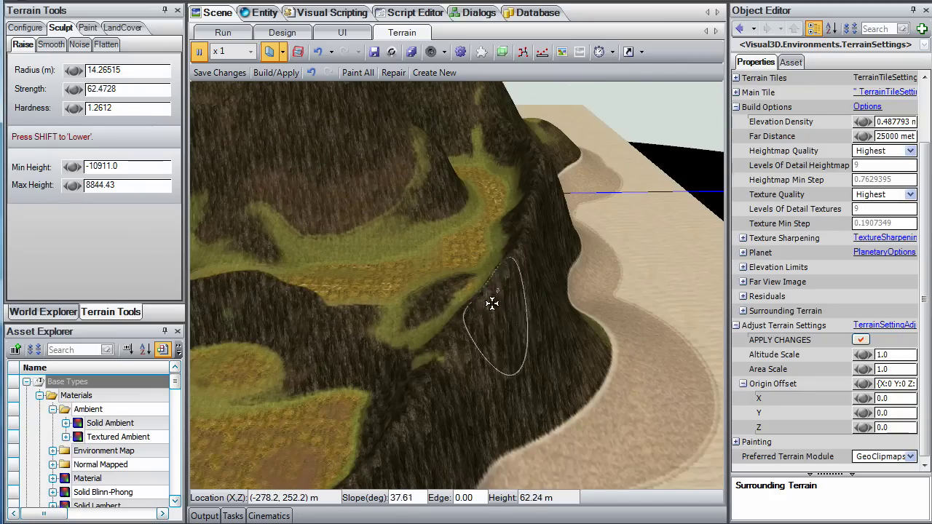
scroll(433, 388, "down", 3)
right_click_drag(433, 388, 479, 251)
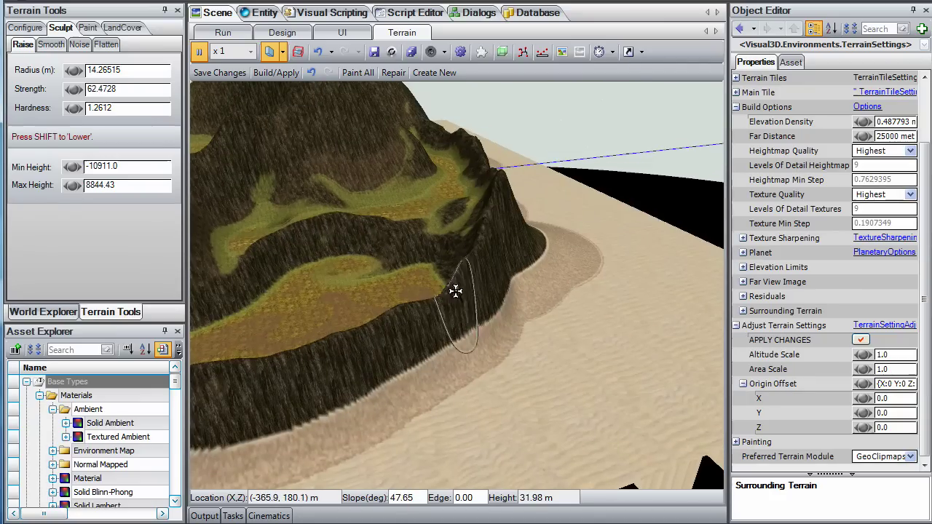
right_click_drag(298, 360, 458, 276)
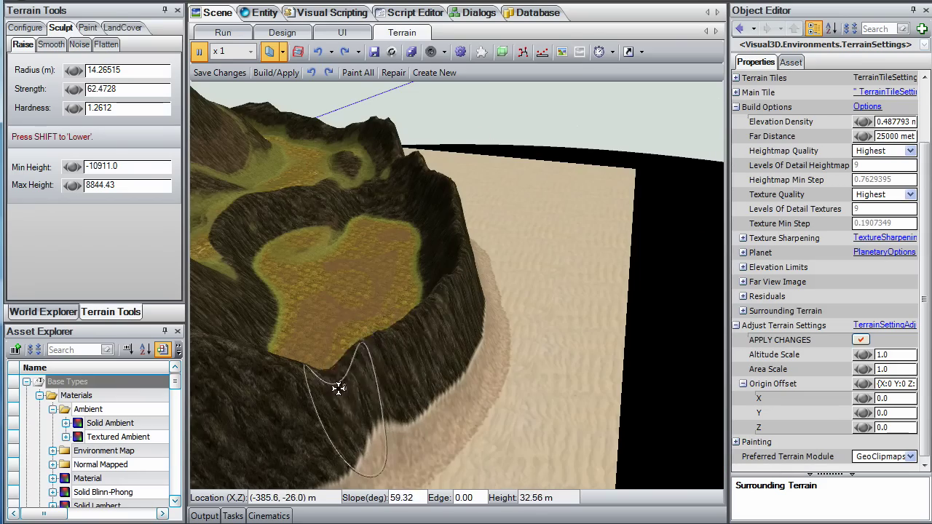
mouse_move(229, 375)
right_mouse_down()
mouse_move(316, 279)
mouse_move(456, 287)
mouse_move(468, 240)
mouse_move(410, 284)
mouse_move(466, 281)
mouse_move(457, 285)
mouse_move(454, 233)
mouse_move(377, 284)
mouse_move(481, 273)
right_mouse_up()
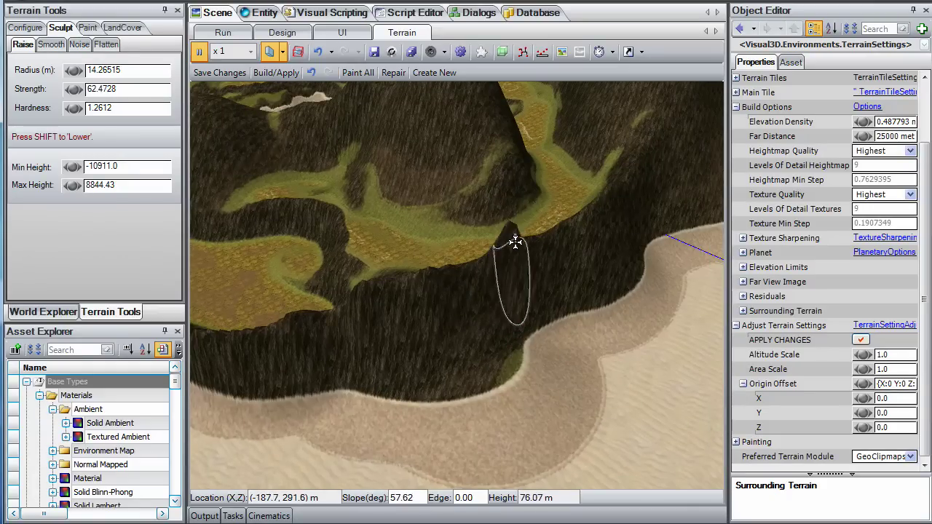
mouse_move(532, 229)
left_mouse_down()
mouse_move(589, 223)
mouse_move(532, 240)
left_mouse_up()
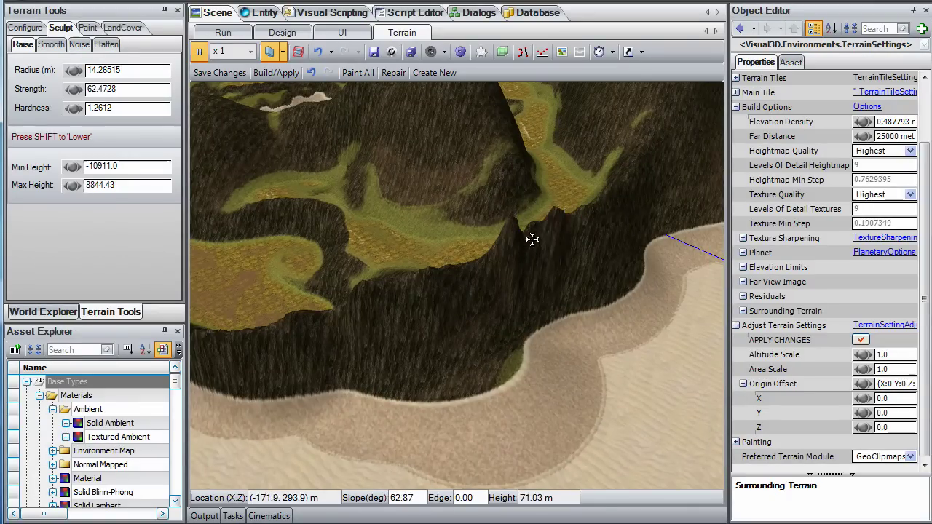
key("ctrl+z")
Raise a row of jagged peaks along the outer ridge and around the plateau's rim with the 14.26515 m radius brush.
right_click_drag(478, 247, 485, 304)
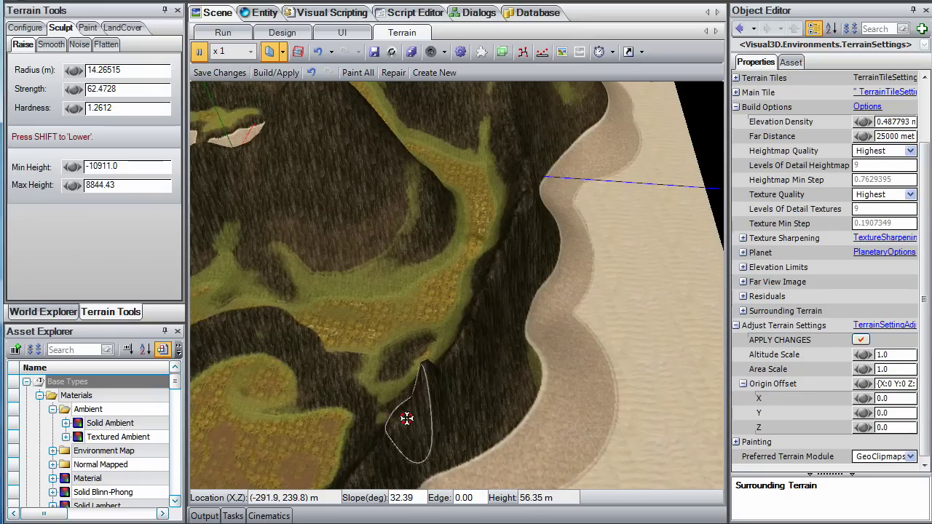
right_click_drag(408, 418, 447, 298)
left_click_drag(392, 308, 331, 308)
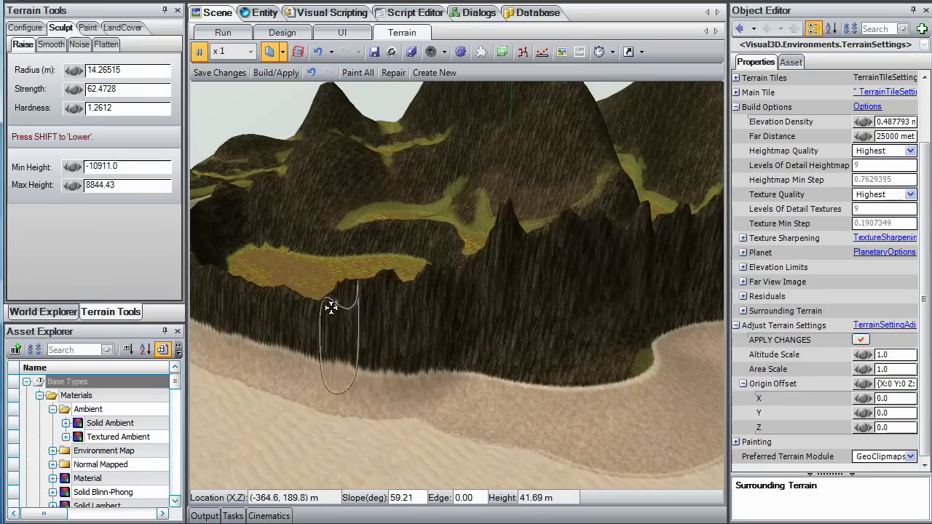
right_click_drag(351, 308, 458, 286)
mouse_move(458, 286)
left_mouse_down()
mouse_move(401, 296)
mouse_move(311, 289)
left_mouse_up()
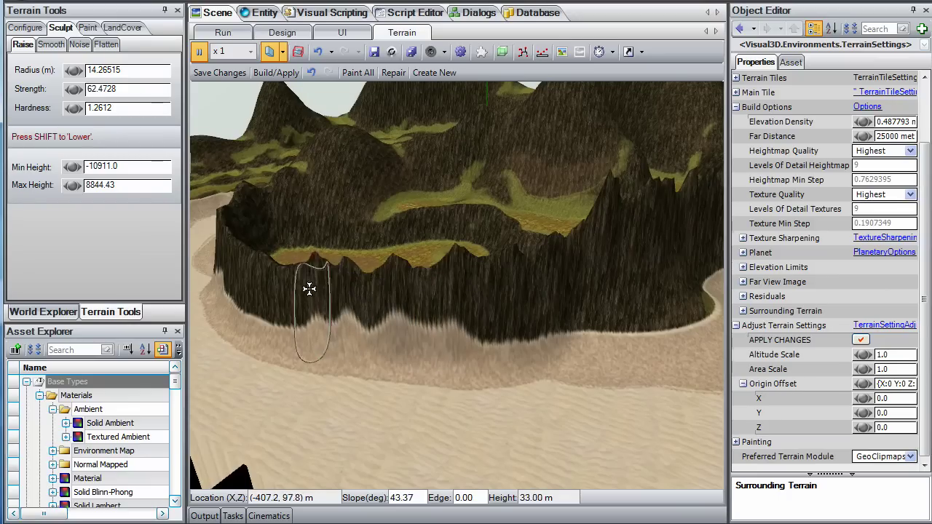
right_click_drag(310, 289, 454, 290)
left_click_drag(453, 290, 399, 258)
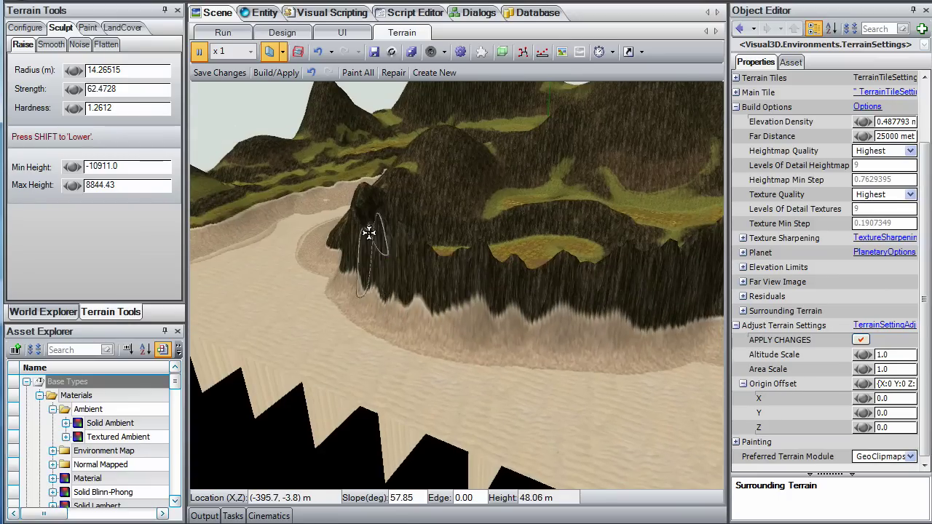
right_click_drag(369, 233, 468, 285)
mouse_move(418, 255)
right_mouse_down()
mouse_move(466, 306)
mouse_move(443, 333)
mouse_move(537, 265)
mouse_move(521, 293)
right_mouse_up()
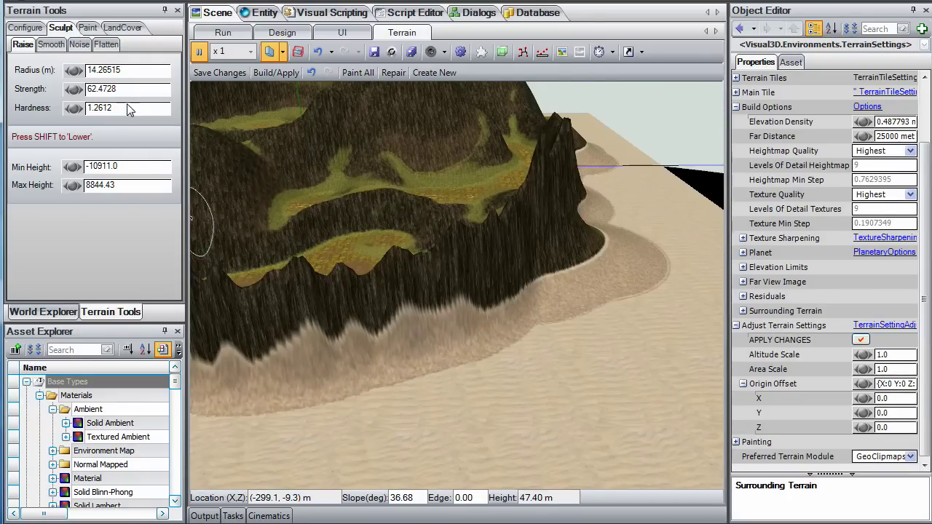
Smooth the jagged sand edge along the base of the outer cliffs, enlarging the Smooth brush radius to 23.54426 m.
left_click(49, 44)
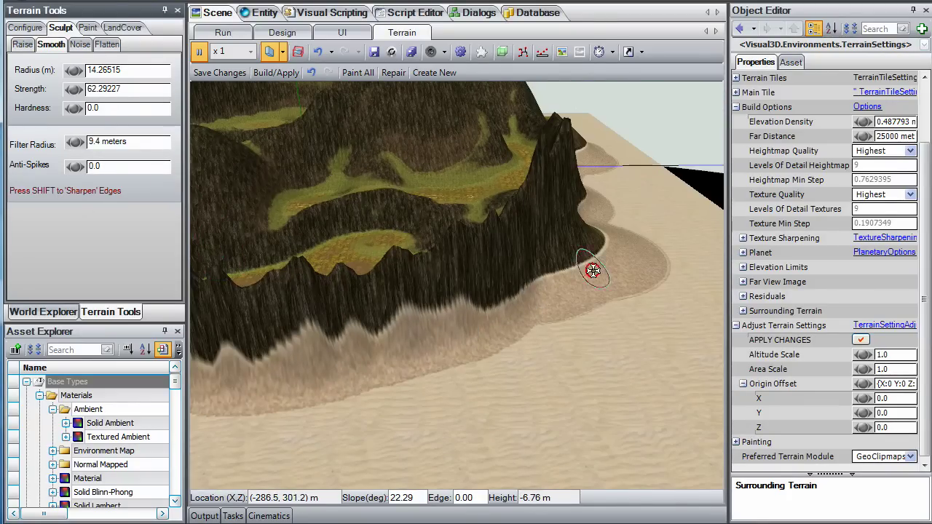
left_click_drag(593, 270, 462, 281)
scroll(568, 277, "up", 2)
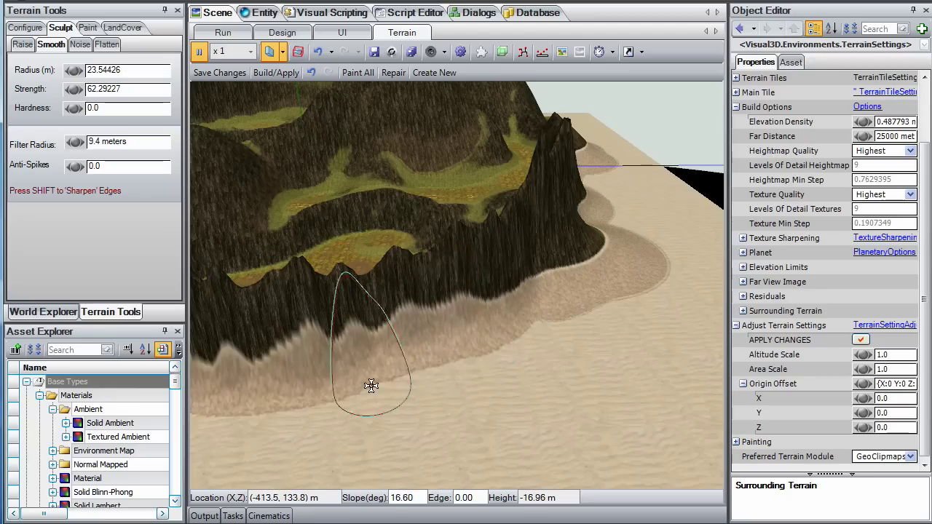
middle_click(279, 413)
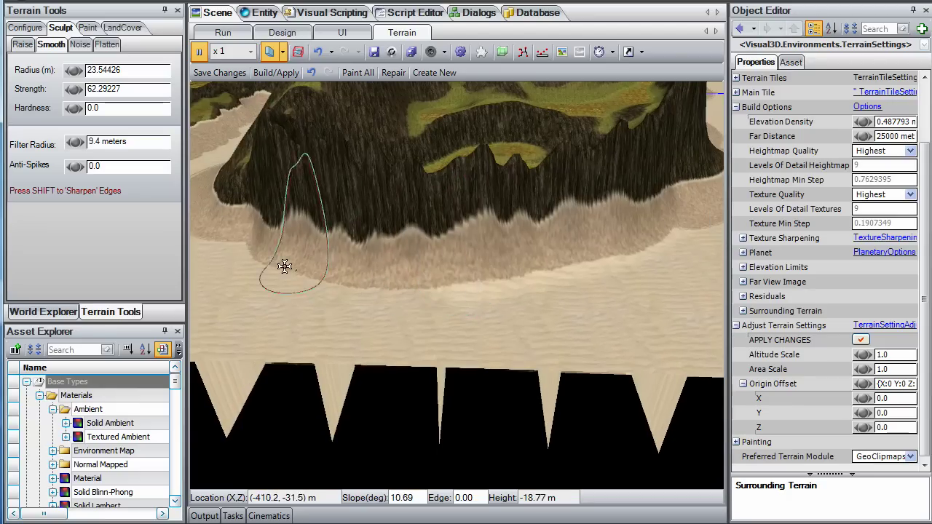
mouse_move(285, 266)
left_mouse_down()
mouse_move(232, 241)
mouse_move(263, 235)
mouse_move(492, 290)
left_mouse_up()
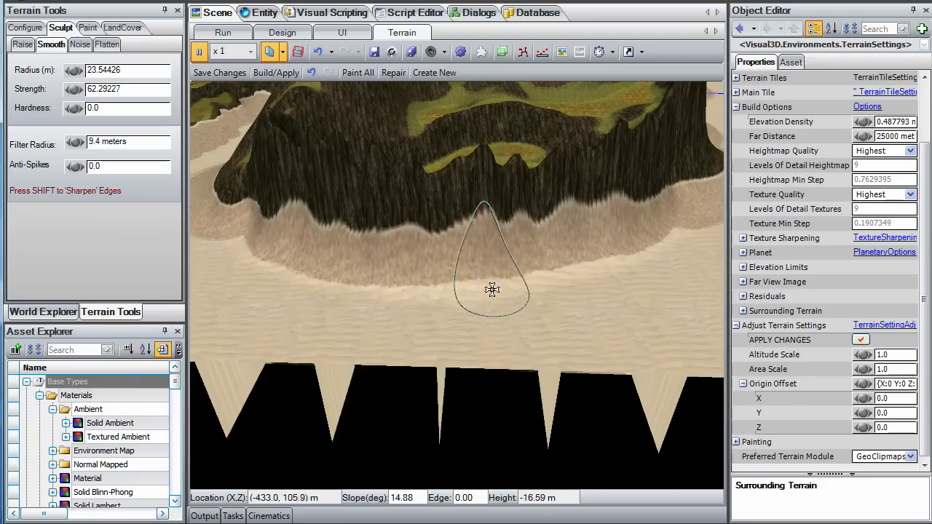
Continue smoothing the cliff base and the sandy shore around the rest of the outer ridge with the 23.54426 m brush.
middle_click(648, 256)
mouse_move(514, 246)
left_mouse_down()
mouse_move(415, 285)
mouse_move(319, 306)
mouse_move(275, 299)
left_mouse_up()
middle_click(275, 299)
mouse_move(457, 288)
left_mouse_down()
mouse_move(448, 306)
mouse_move(250, 264)
left_mouse_up()
middle_click_drag(250, 264, 491, 276)
left_click_drag(490, 277, 456, 267)
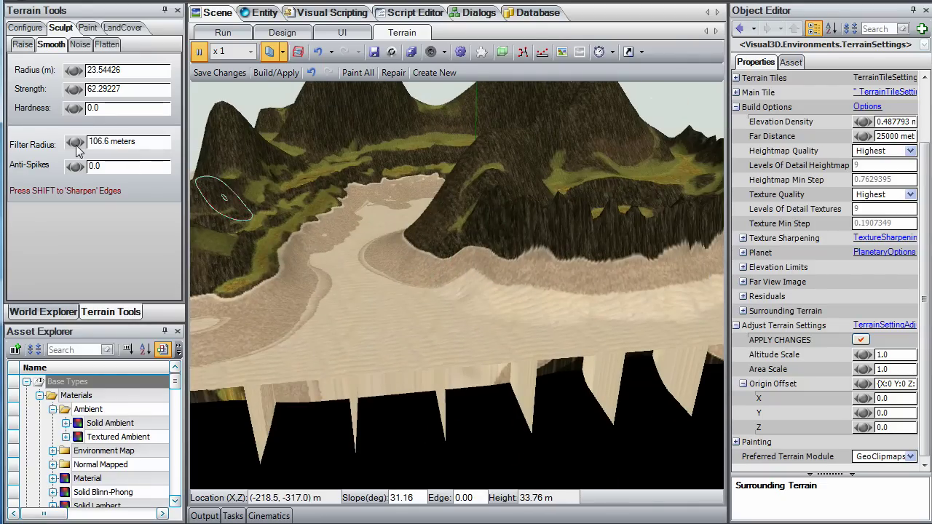
Set the Smooth brush's filter radius to 20 meters and smooth the shoreline below the jagged peaks.
left_click_drag(77, 147, 112, 149)
mouse_move(393, 255)
middle_mouse_down()
mouse_move(448, 255)
mouse_move(524, 165)
middle_mouse_up()
left_click(539, 268)
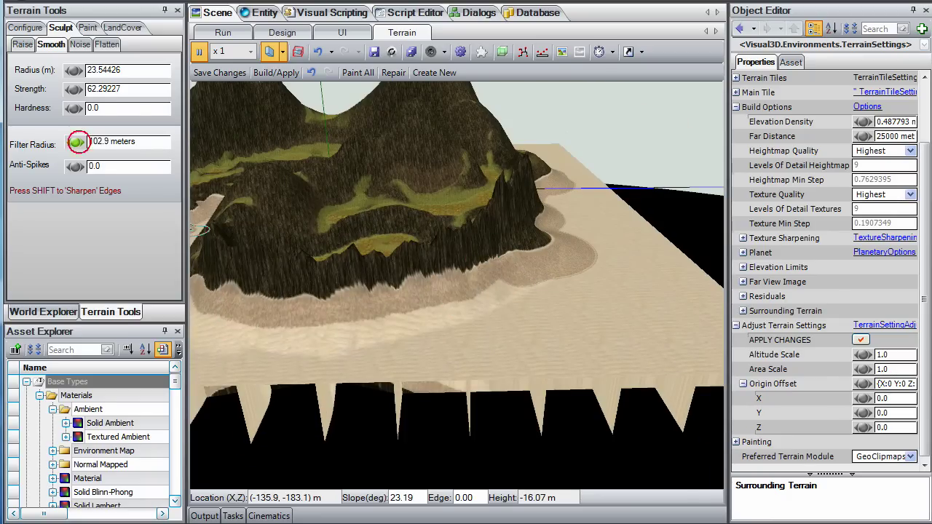
middle_click_drag(364, 247, 505, 291)
scroll(460, 281, "up", 4)
middle_click_drag(606, 304, 641, 310)
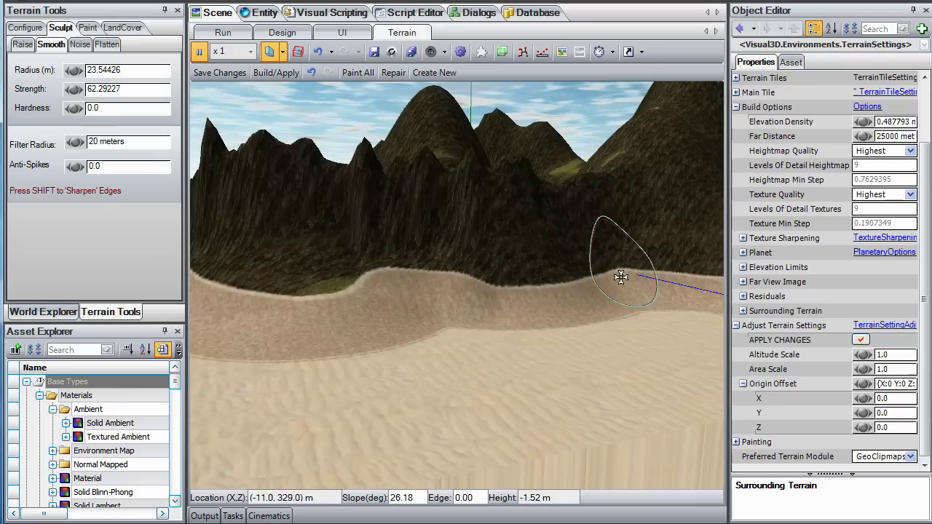
Enlarge the Smooth brush radius to 39.64779 m and soften the sandy slopes at the foot of the ridge.
scroll(449, 334, "up", 3, "ctrl")
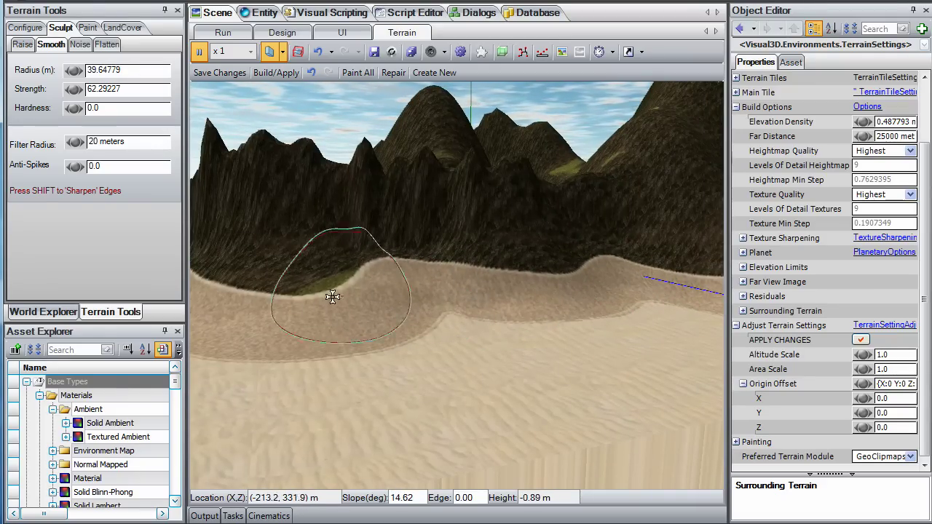
mouse_move(323, 329)
middle_mouse_down()
mouse_move(456, 278)
mouse_move(438, 249)
middle_mouse_up()
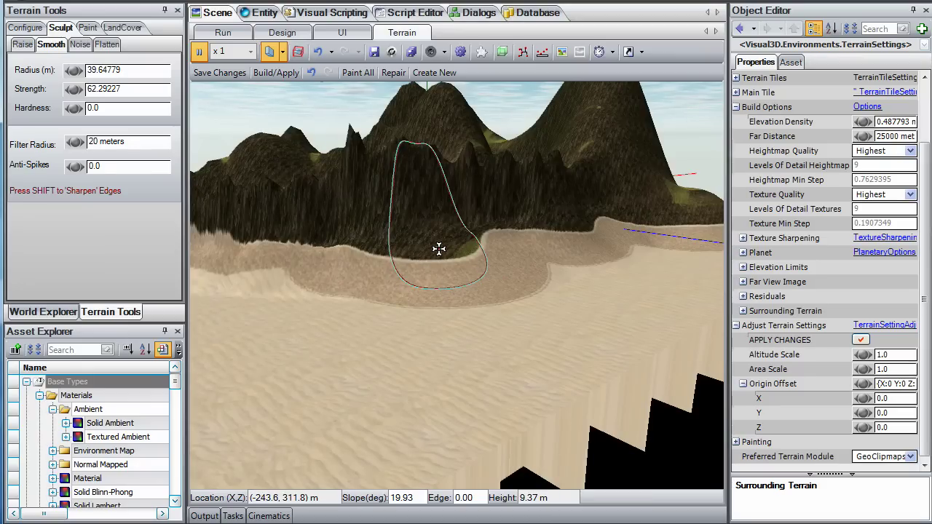
mouse_move(439, 249)
right_mouse_down()
mouse_move(453, 291)
mouse_move(366, 306)
mouse_move(332, 328)
mouse_move(459, 291)
right_mouse_up()
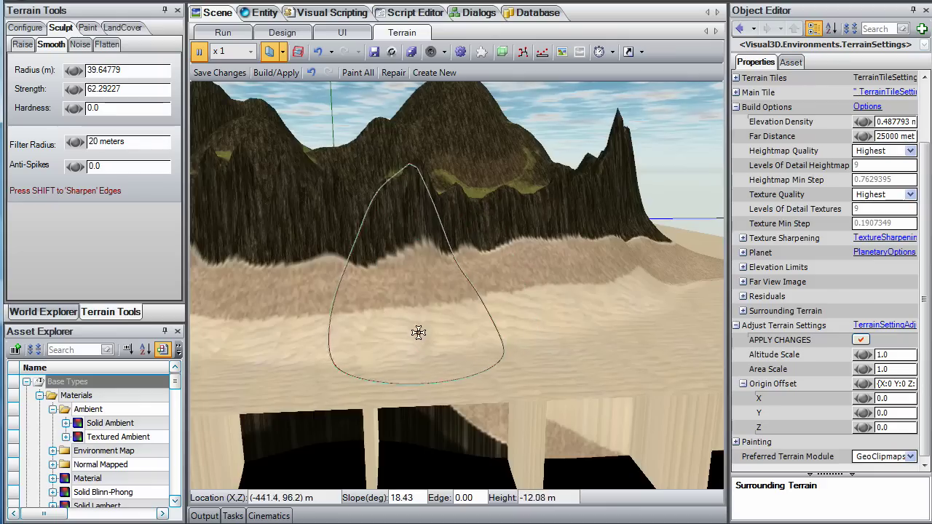
left_click_drag(495, 258, 500, 266)
left_click_drag(388, 326, 307, 327)
mouse_move(308, 327)
right_mouse_down()
mouse_move(452, 284)
mouse_move(334, 309)
right_mouse_up()
mouse_move(291, 286)
middle_mouse_down()
mouse_move(339, 243)
mouse_move(617, 294)
mouse_move(457, 284)
mouse_move(456, 274)
middle_mouse_up()
scroll(458, 284, "up", 3)
Flatten the sandy slope below the cliffs at picked heights with the 16.75454 m radius Flatten brush.
left_click(107, 44)
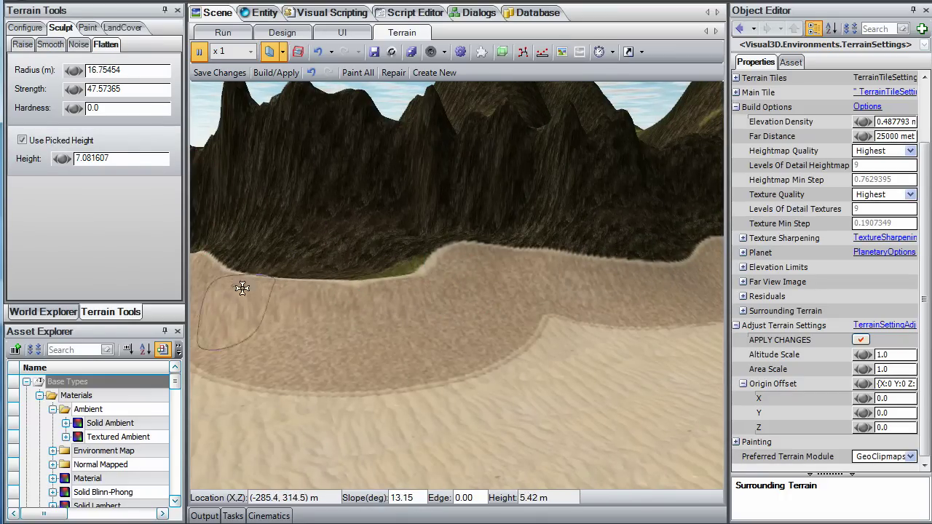
left_click_drag(309, 305, 248, 309)
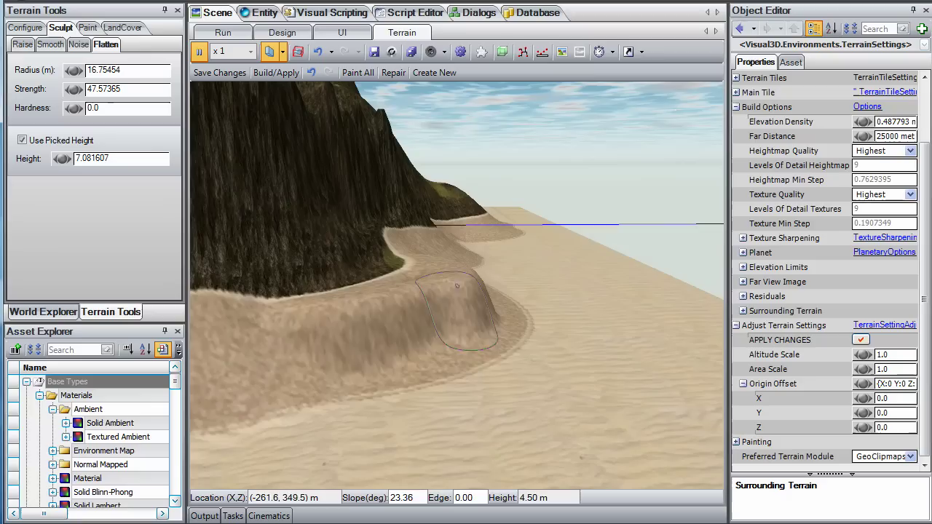
mouse_move(462, 310)
left_mouse_down()
mouse_move(322, 327)
mouse_move(406, 343)
left_mouse_up()
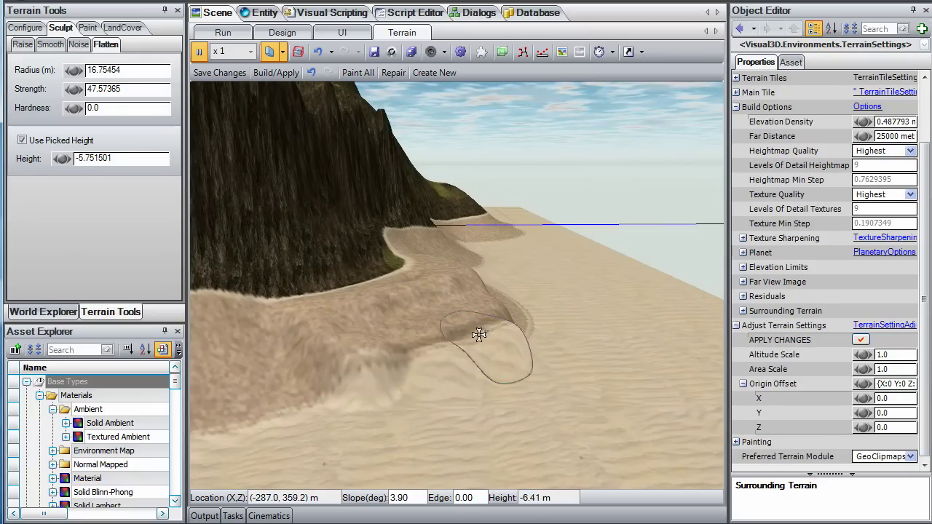
mouse_move(479, 335)
left_mouse_down()
mouse_move(505, 374)
mouse_move(408, 398)
left_mouse_up()
Shape stepped sand mounds extending out from the beach with Flatten strokes at picked heights.
scroll(407, 398, "down", 1)
left_click(508, 388)
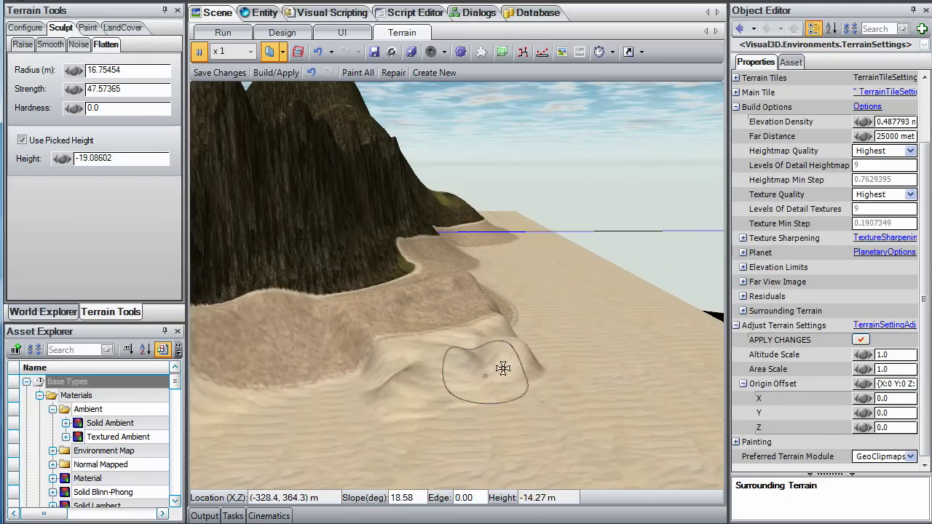
left_click_drag(363, 368, 370, 354)
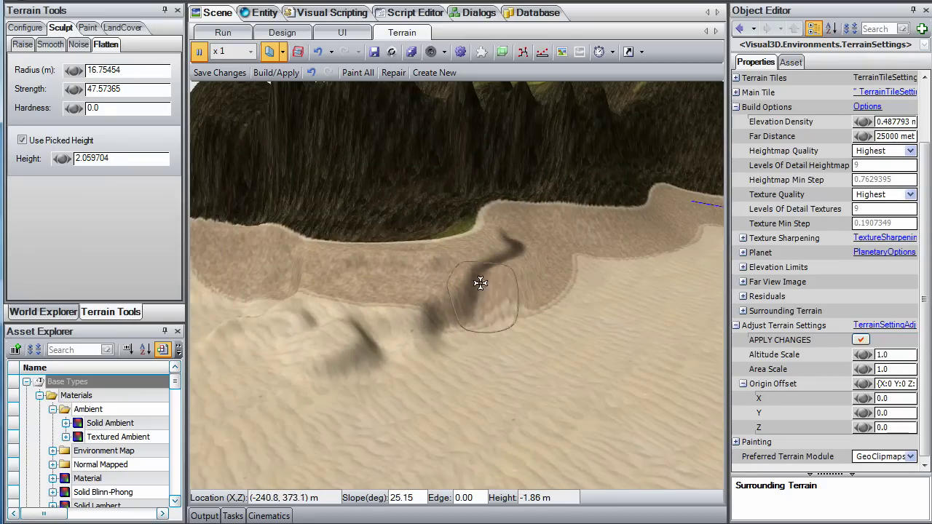
left_click_drag(531, 322, 450, 331)
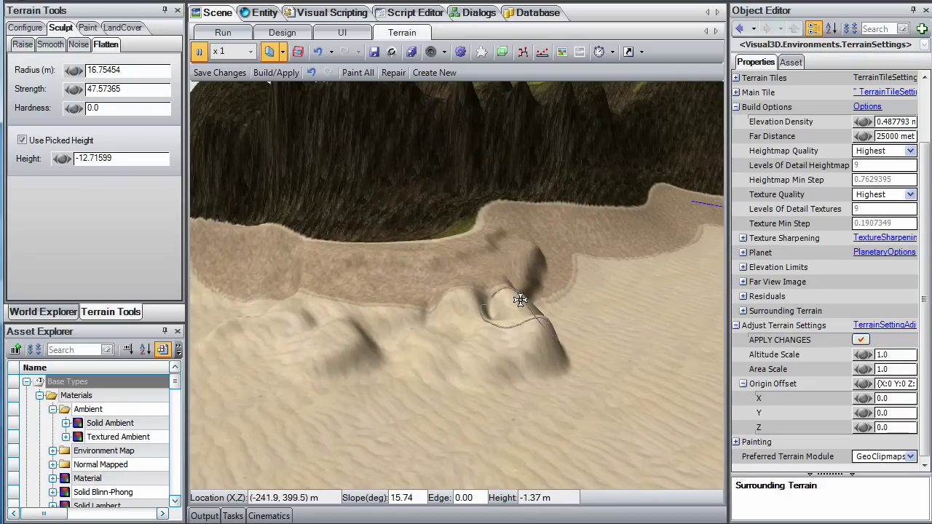
Level the brown sandy ledge between the cliff and the new mounds with short Flatten dabs.
scroll(395, 295, "down", 3)
middle_click_drag(396, 295, 420, 251)
scroll(452, 281, "up", 5)
left_click(420, 251)
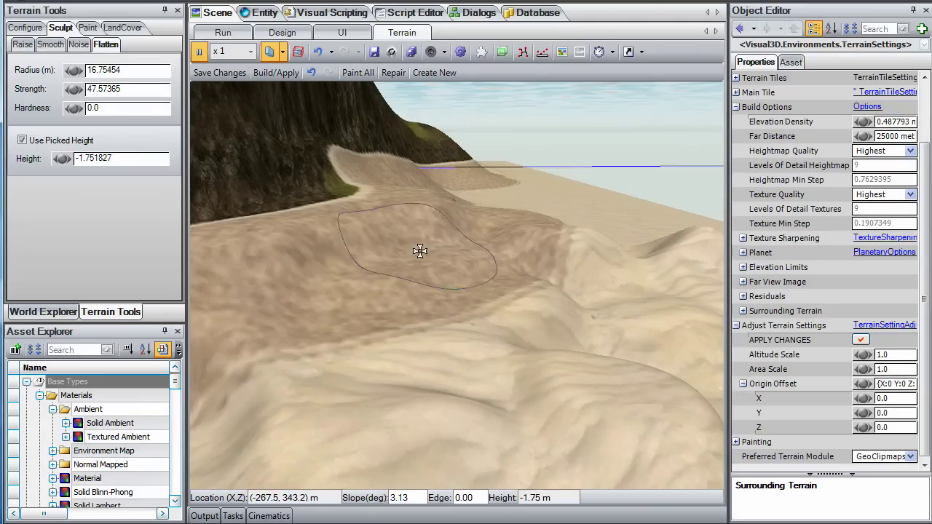
left_click(387, 244)
left_click(335, 254)
left_click(408, 229)
left_click(432, 221)
scroll(357, 320, "down", 2)
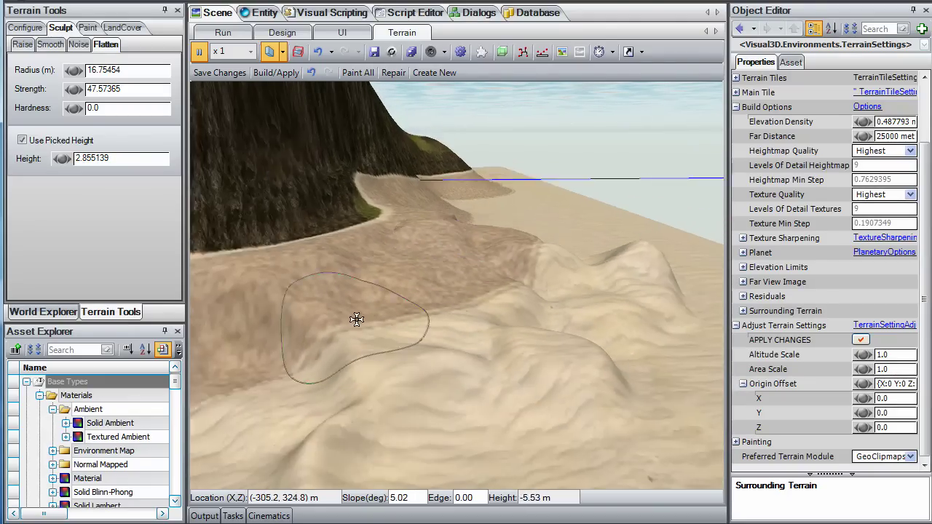
Enlarge the Flatten brush radius to 18.3807 m and level the sand ledge against the cliff's foot.
mouse_move(356, 319)
right_mouse_down()
mouse_move(374, 393)
mouse_move(471, 273)
mouse_move(454, 285)
mouse_move(483, 315)
mouse_move(457, 284)
right_mouse_up()
scroll(484, 314, "up", 4)
scroll(457, 284, "down", 3)
left_click(481, 297)
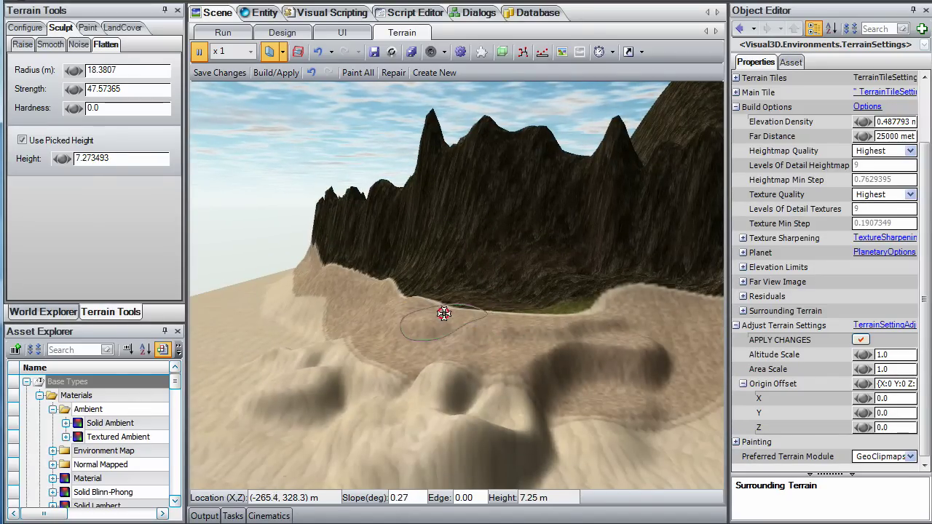
right_click_drag(419, 334, 454, 305)
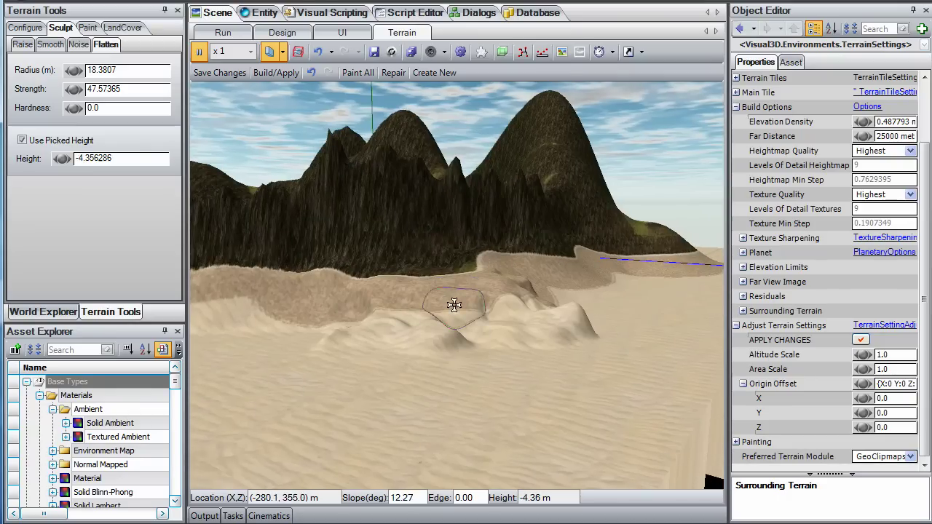
right_click_drag(417, 345, 408, 333)
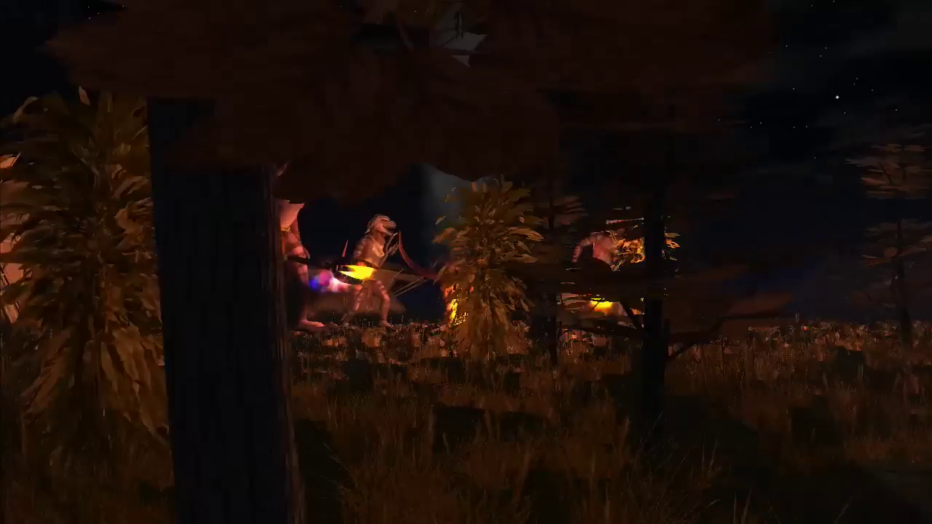